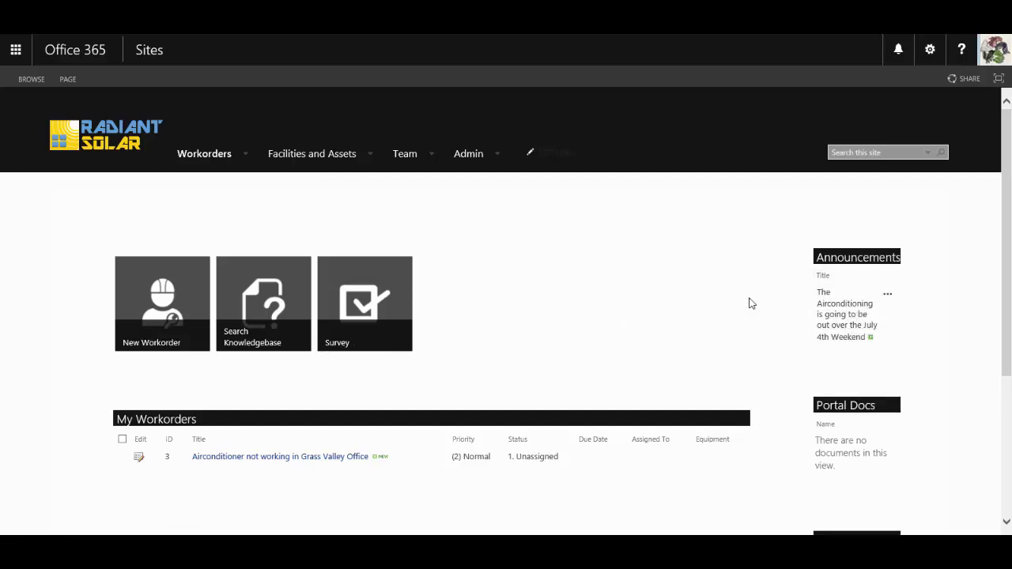
Scroll the portal page down to Portal Docs and Portal Links, then back to the top.
scroll(751, 302, "down", 2)
scroll(752, 301, "down", 2)
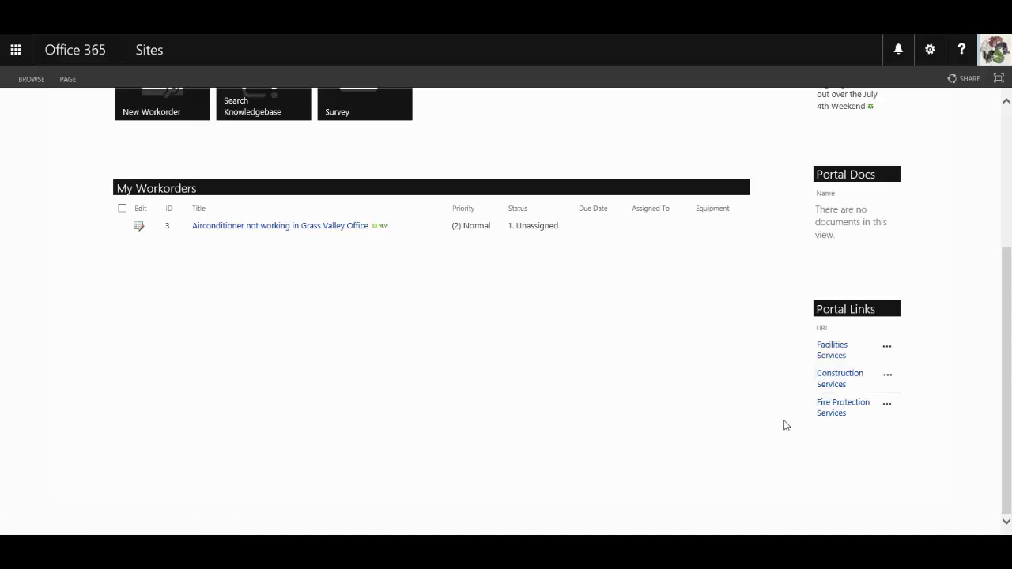
scroll(779, 417, "up", 3)
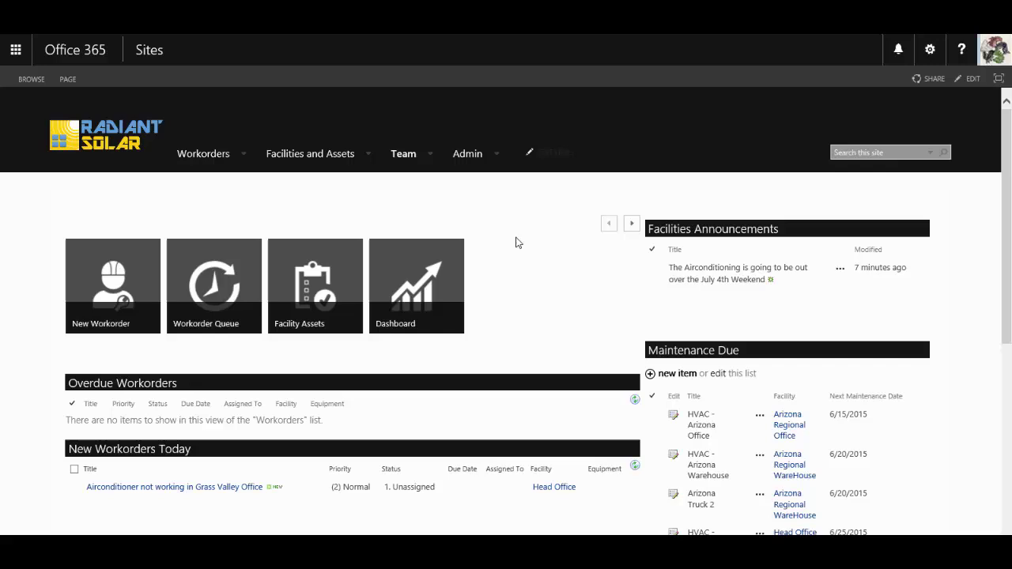
Scroll through the Maintenance Due list of HVAC units and trucks due 6/15/2015 to 7/5/2015.
scroll(520, 242, "down", 1)
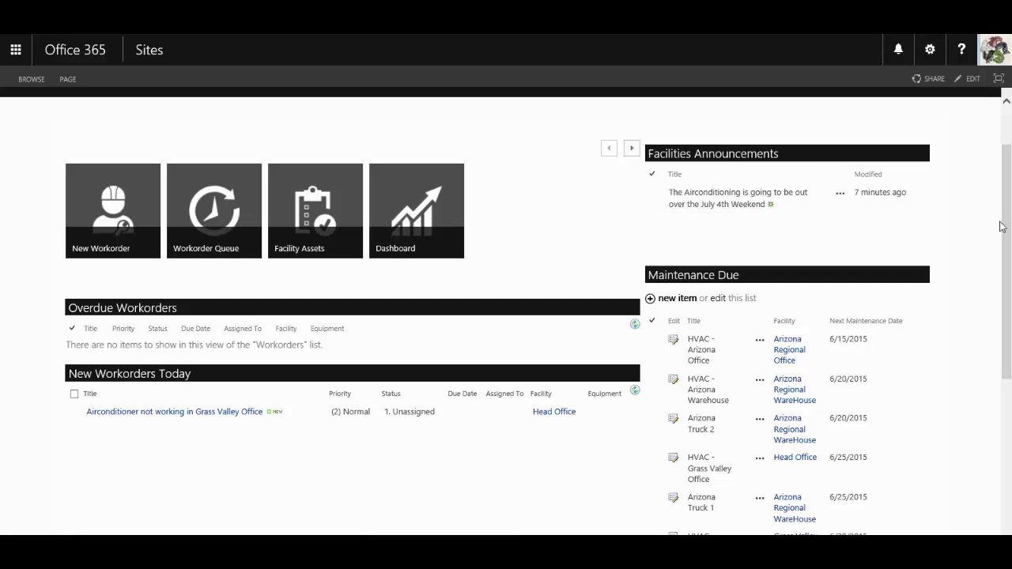
left_click_drag(1002, 227, 1010, 299)
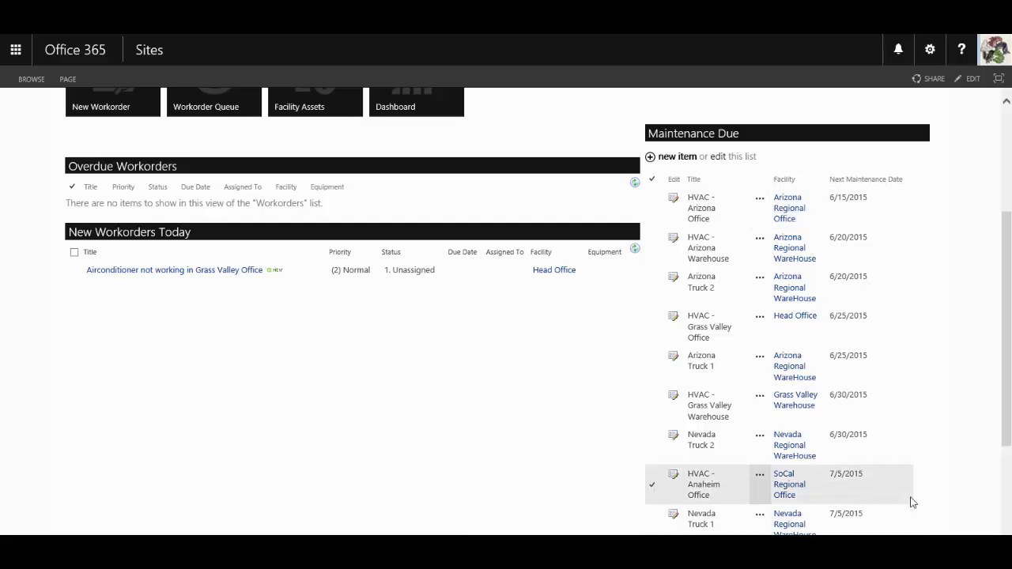
scroll(923, 468, "up", 1)
scroll(926, 472, "up", 3)
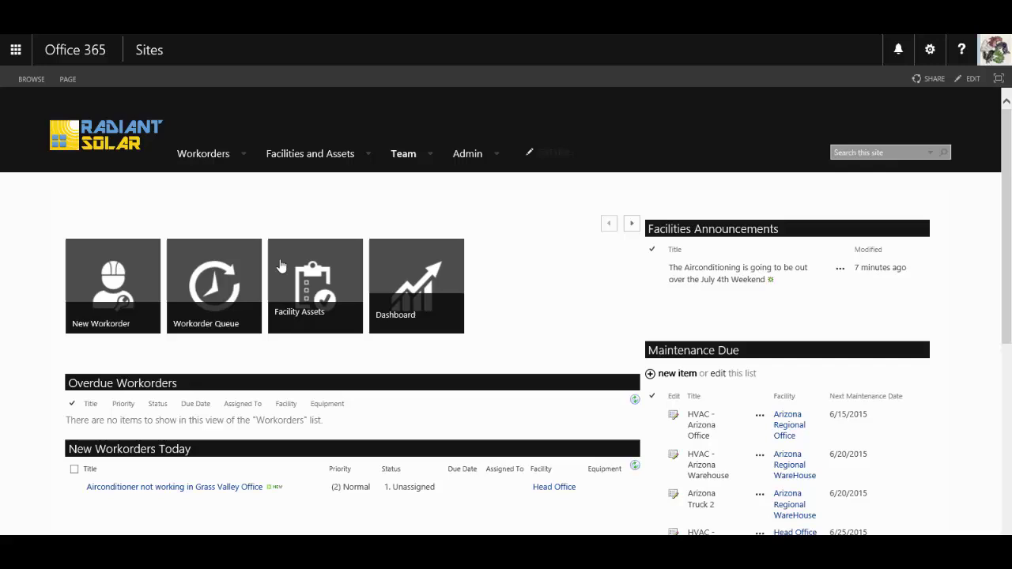
mouse_move(203, 154)
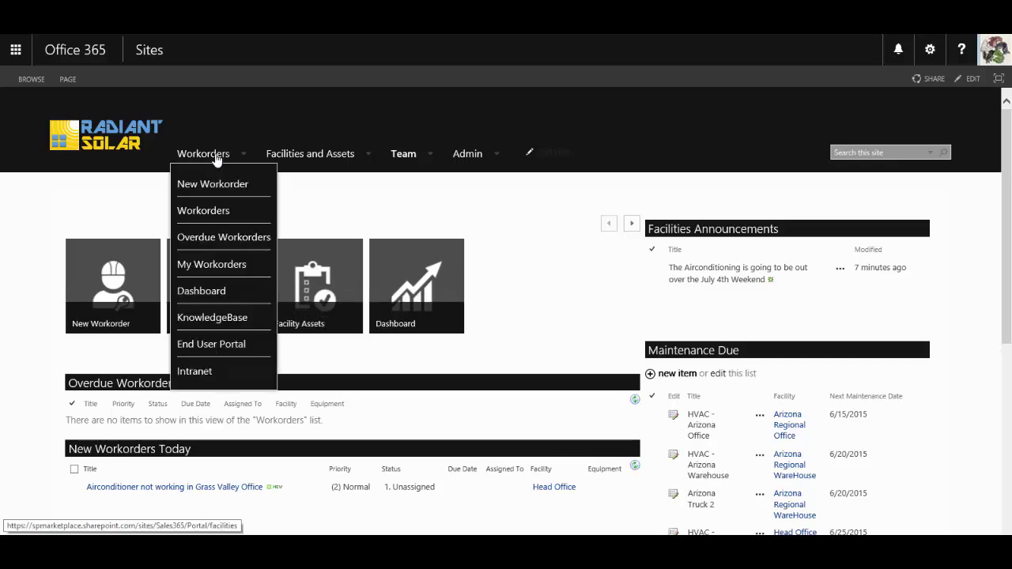
Open the air-conditioner workorder from the Workorders list for editing and review its Details-Status fields.
left_click(212, 212)
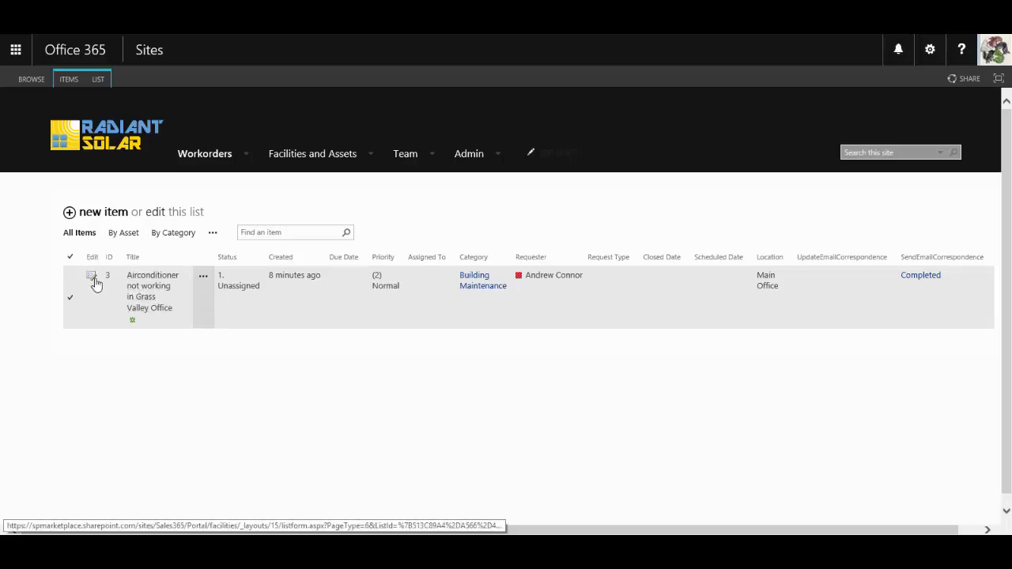
left_click(94, 279)
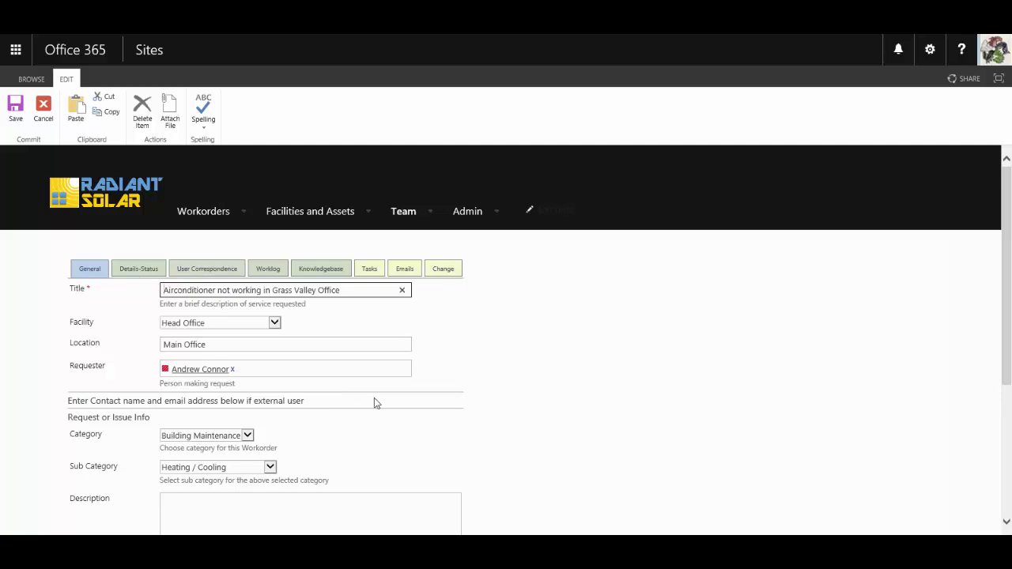
scroll(423, 362, "down", 1)
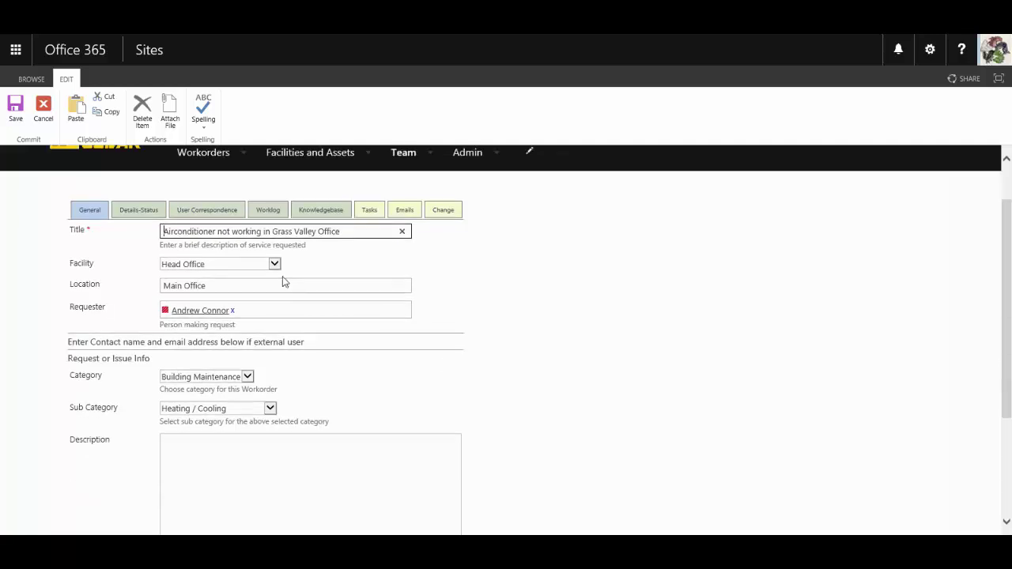
left_click(139, 209)
scroll(580, 382, "down", 3)
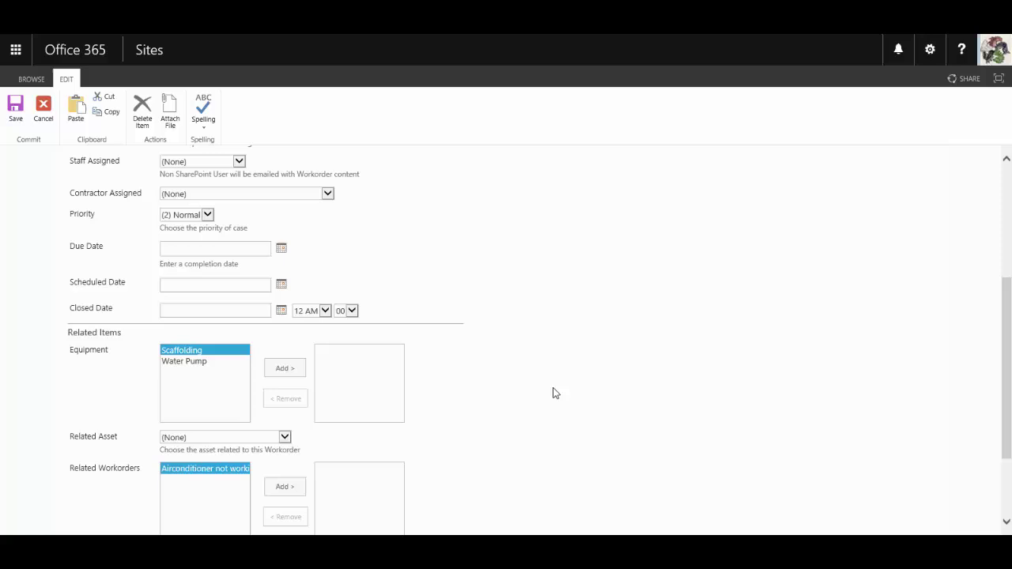
scroll(472, 447, "down", 2)
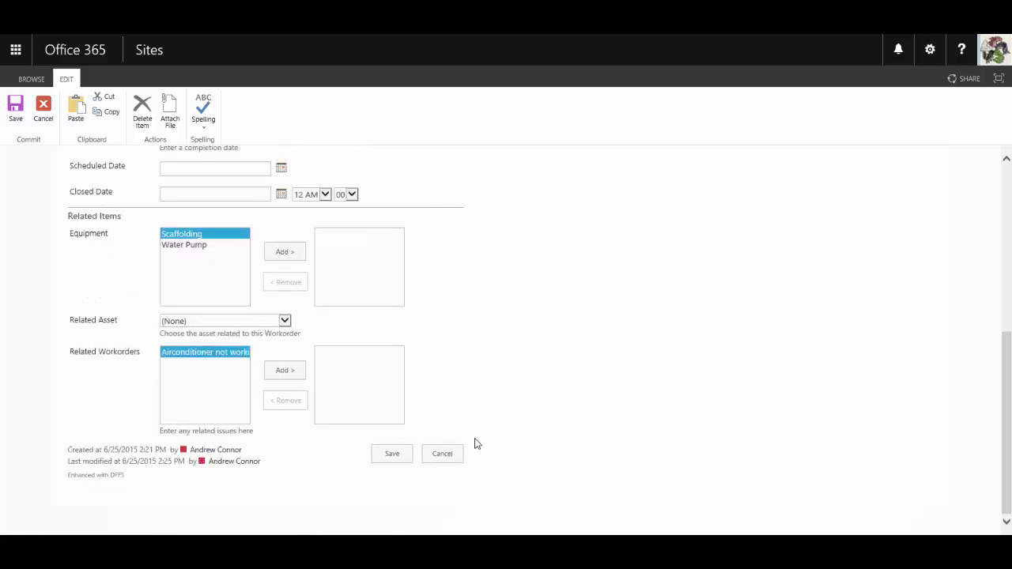
scroll(529, 422, "up", 4)
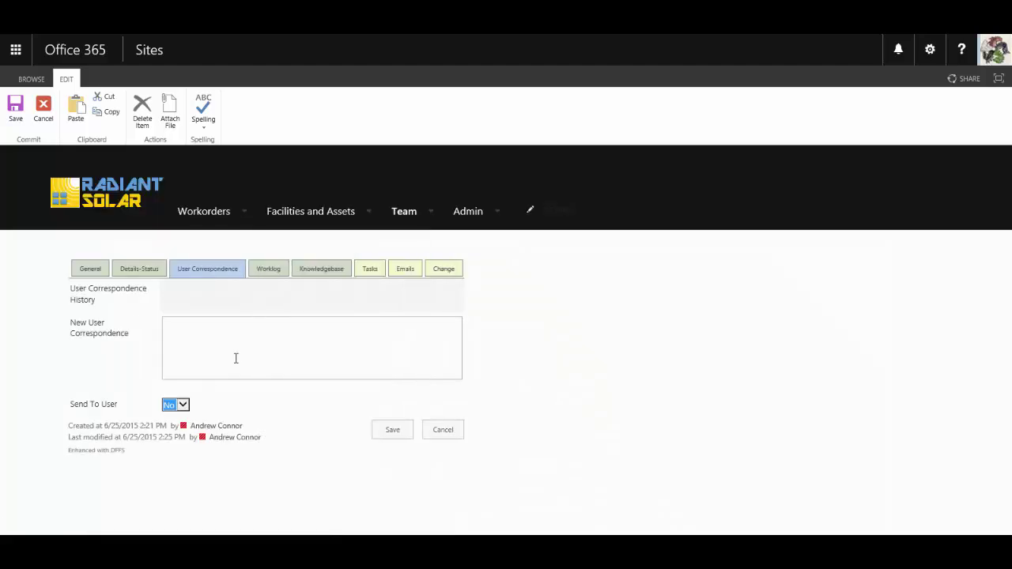
Review the workorder's Worklog, Knowledgebase, Tasks, Emails and Change sections.
left_click(270, 272)
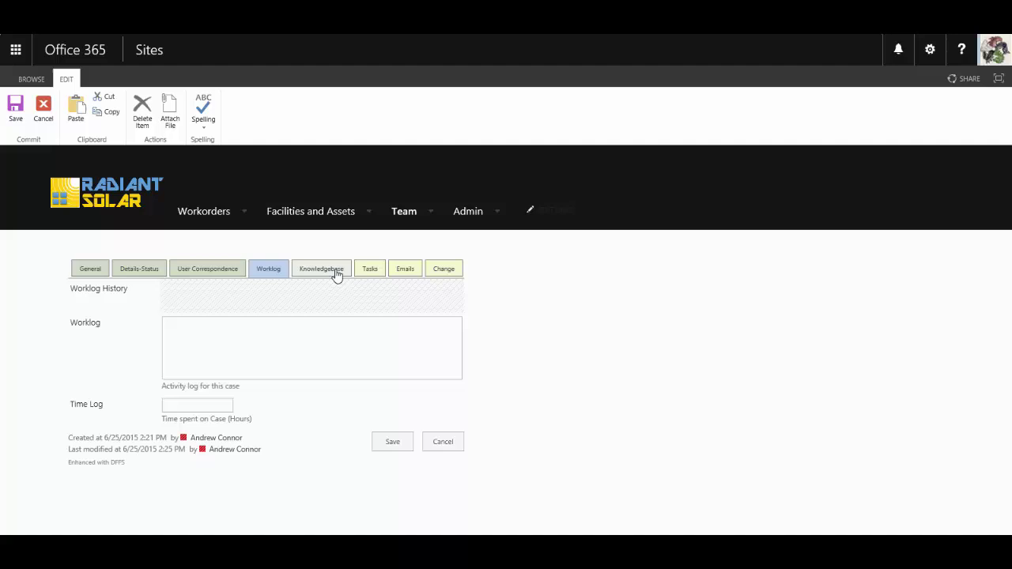
left_click(330, 273)
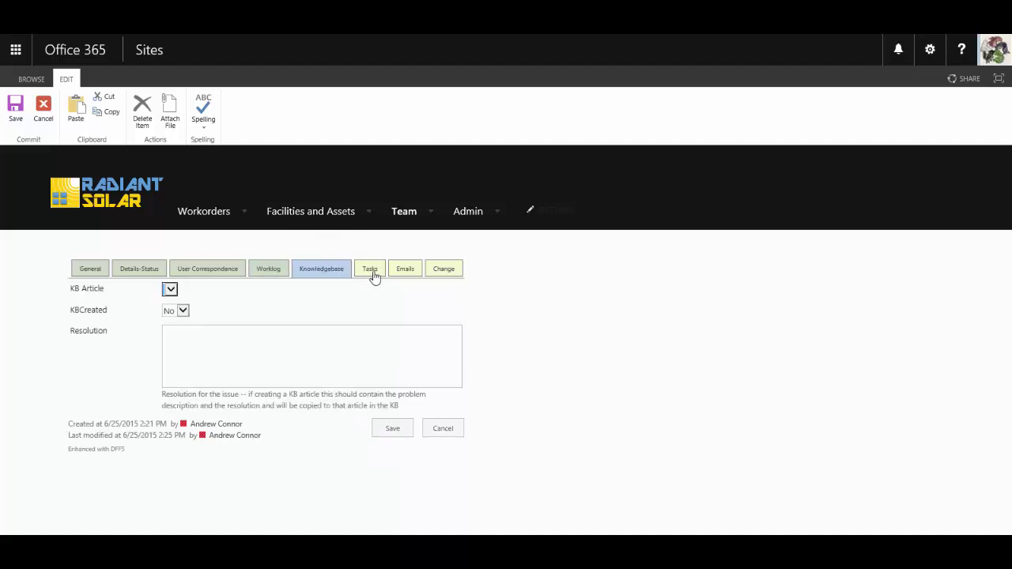
left_click(372, 271)
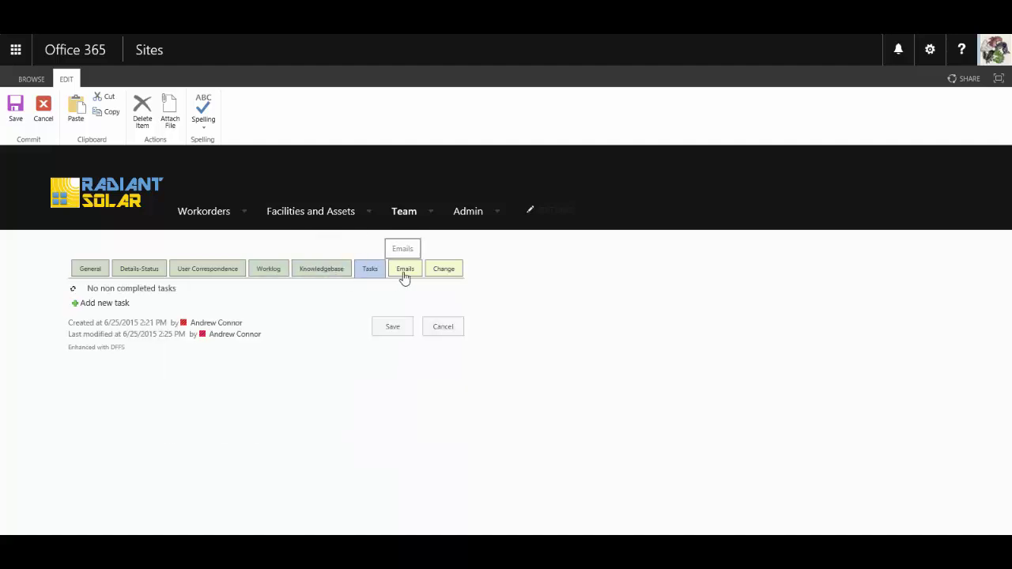
left_click(403, 274)
left_click(444, 274)
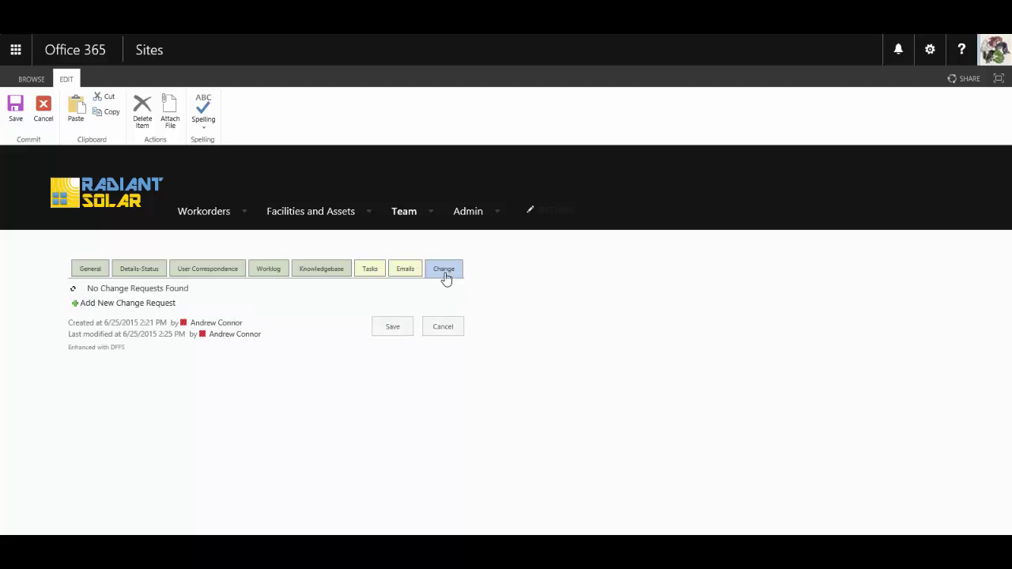
left_click(155, 302)
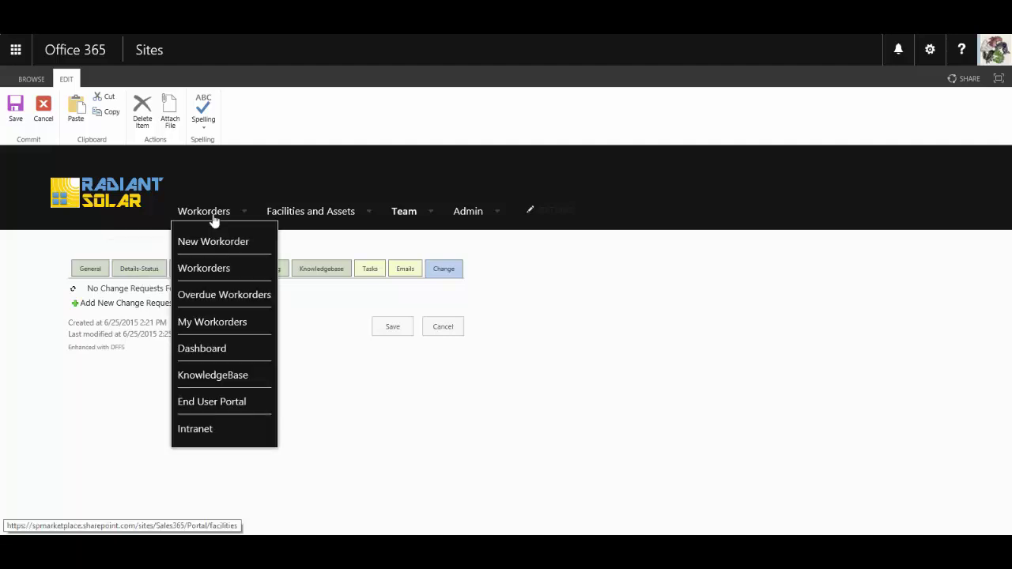
mouse_move(311, 211)
left_click(296, 242)
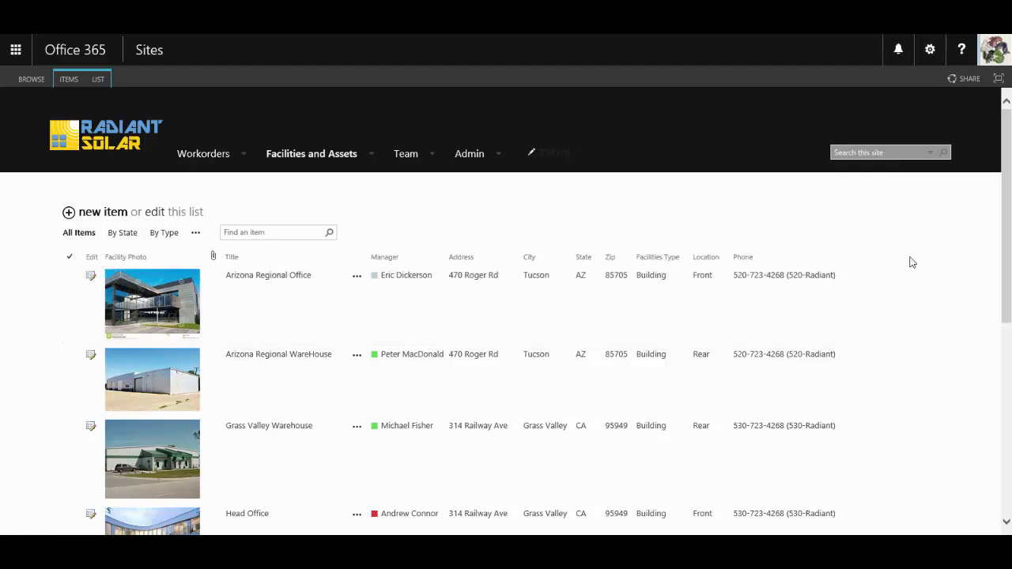
scroll(907, 262, "down", 3)
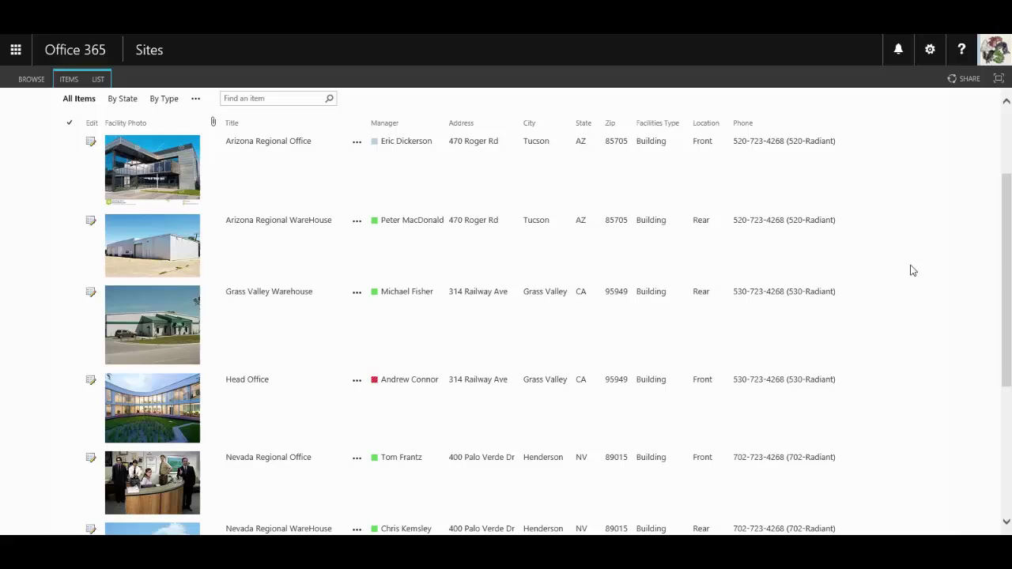
scroll(913, 271, "down", 3)
scroll(913, 271, "down", 3)
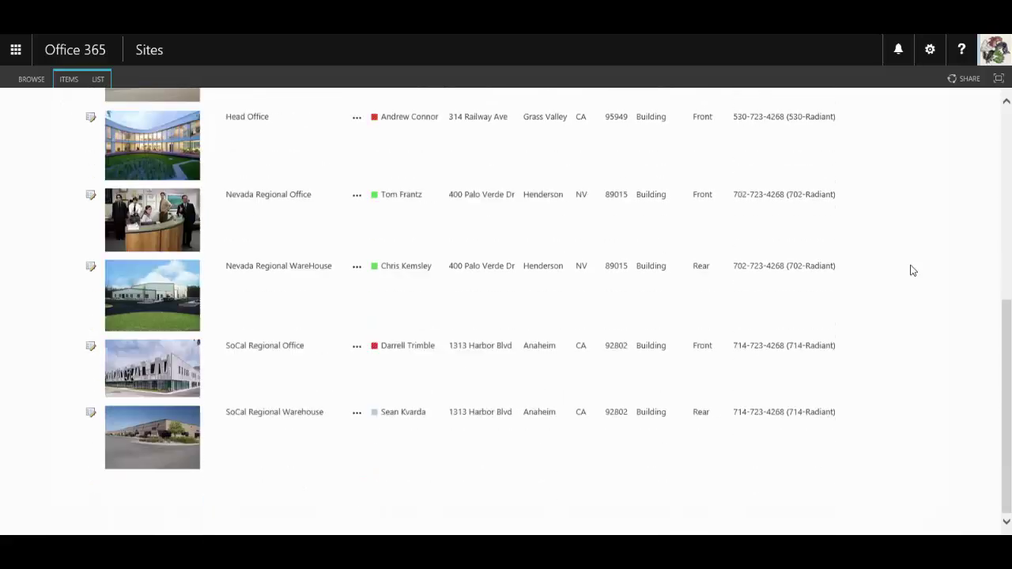
scroll(913, 270, "up", 9)
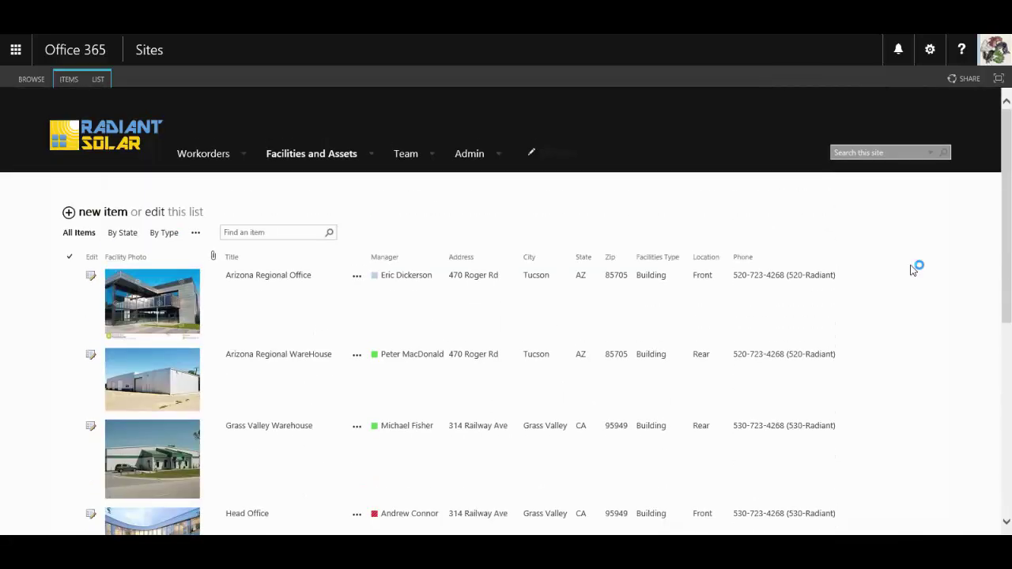
left_click(276, 295)
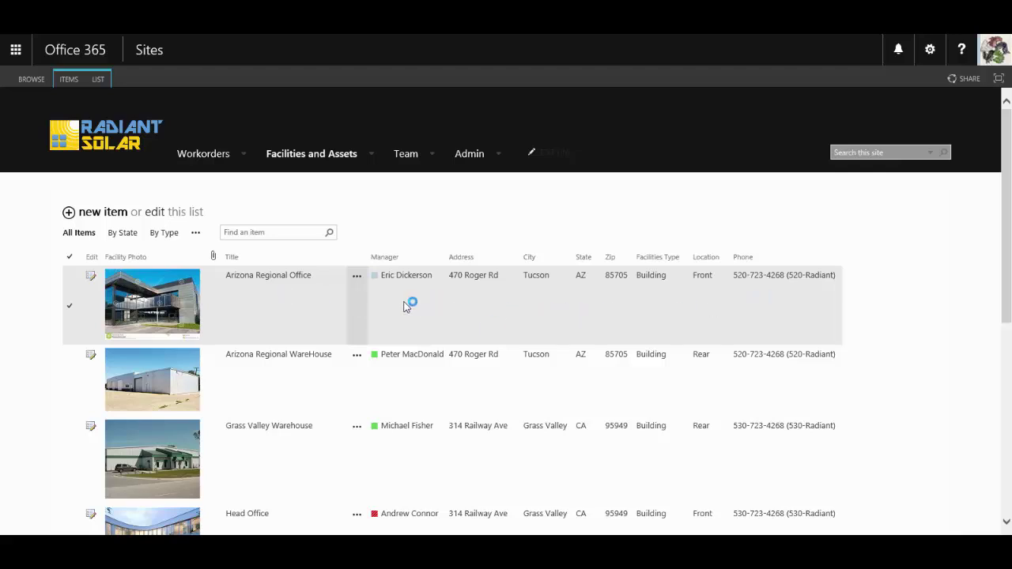
mouse_move(326, 162)
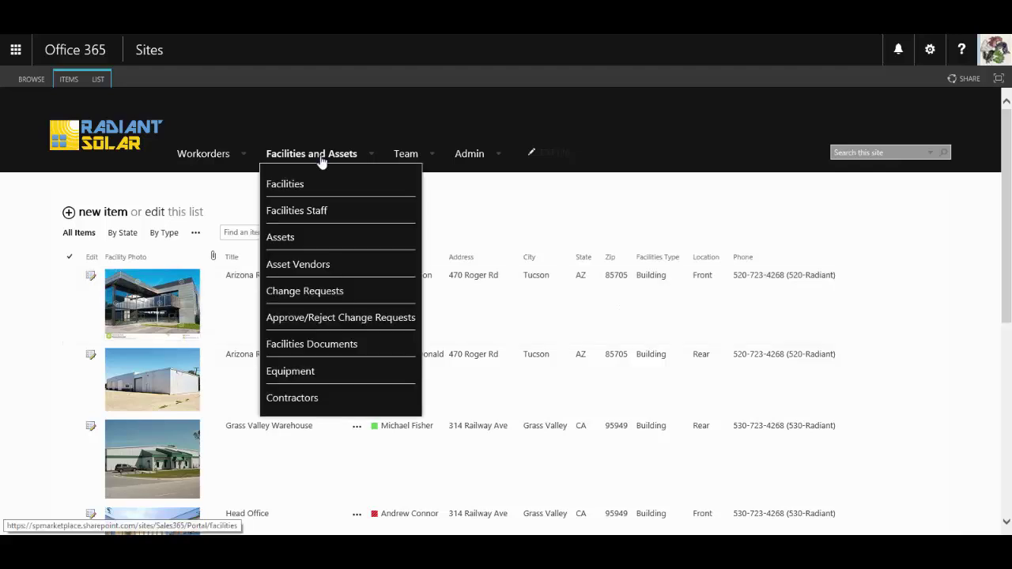
Browse the Assets list of HVAC units with model and serial numbers, then return to the top.
left_click(286, 239)
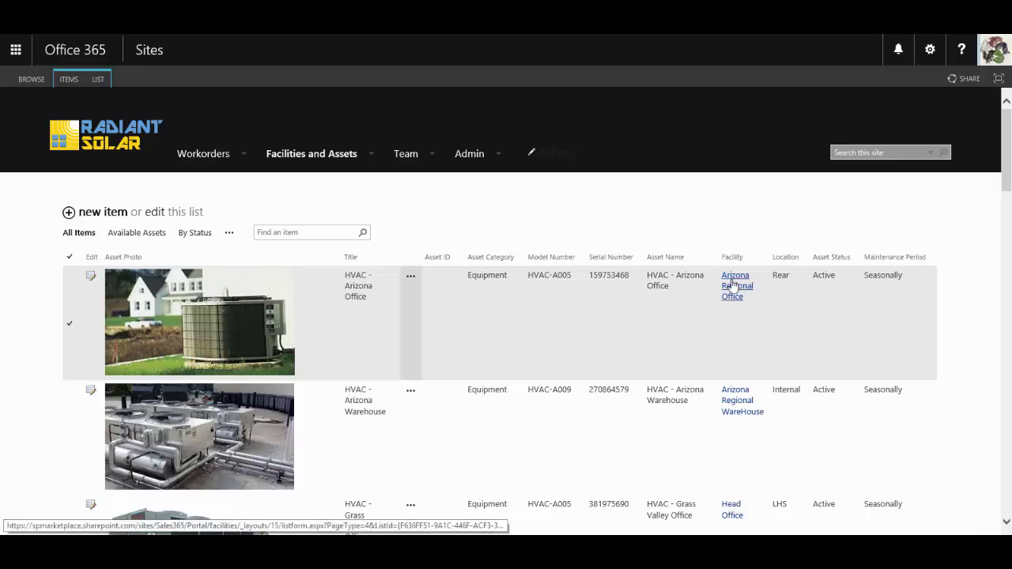
scroll(546, 411, "down", 3)
scroll(555, 400, "down", 4)
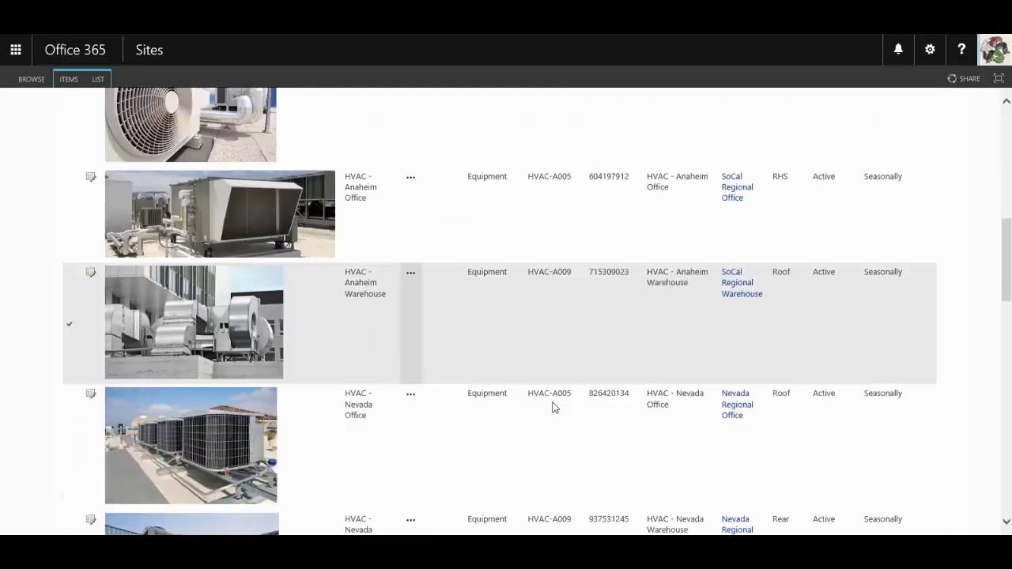
scroll(553, 405, "up", 5)
scroll(552, 403, "up", 3)
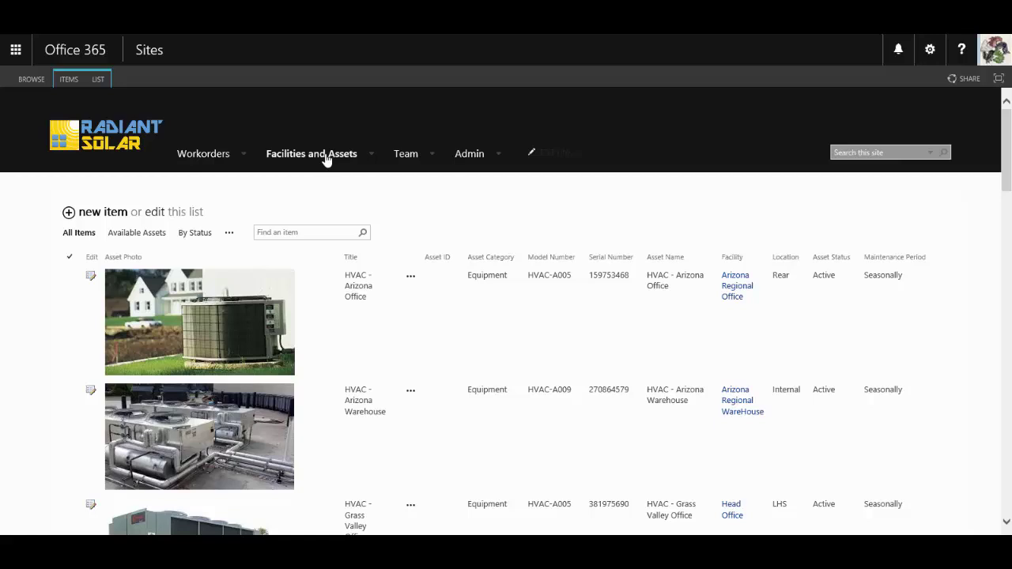
mouse_move(328, 156)
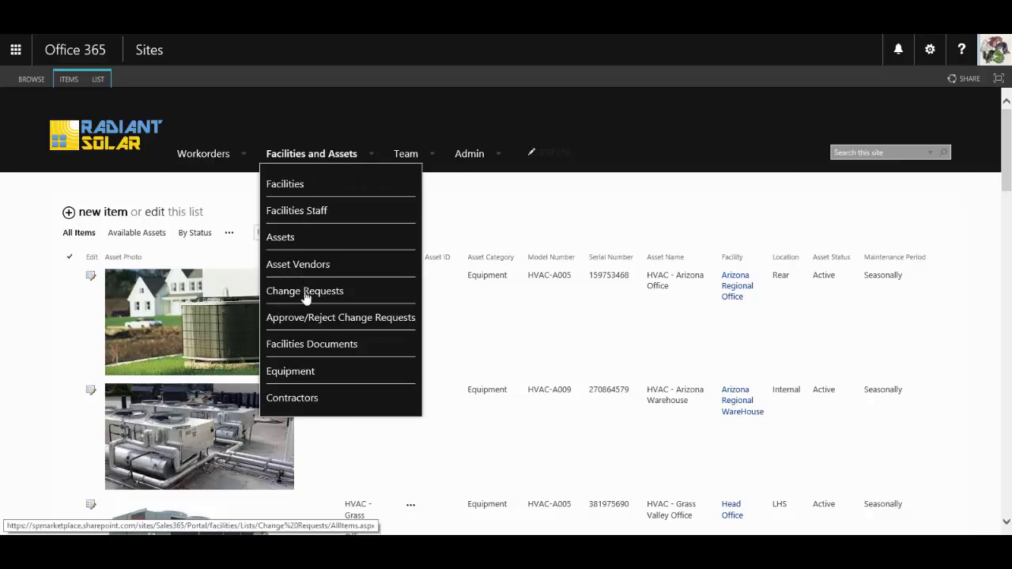
View the Facilities Documents library, then open the Contractors list of five contractor companies.
left_click(317, 345)
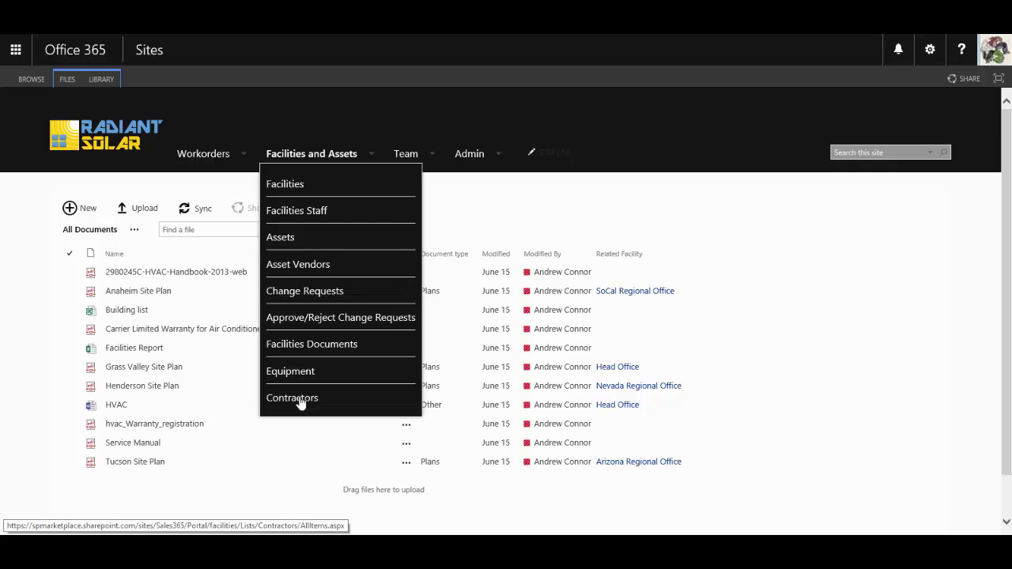
left_click(300, 402)
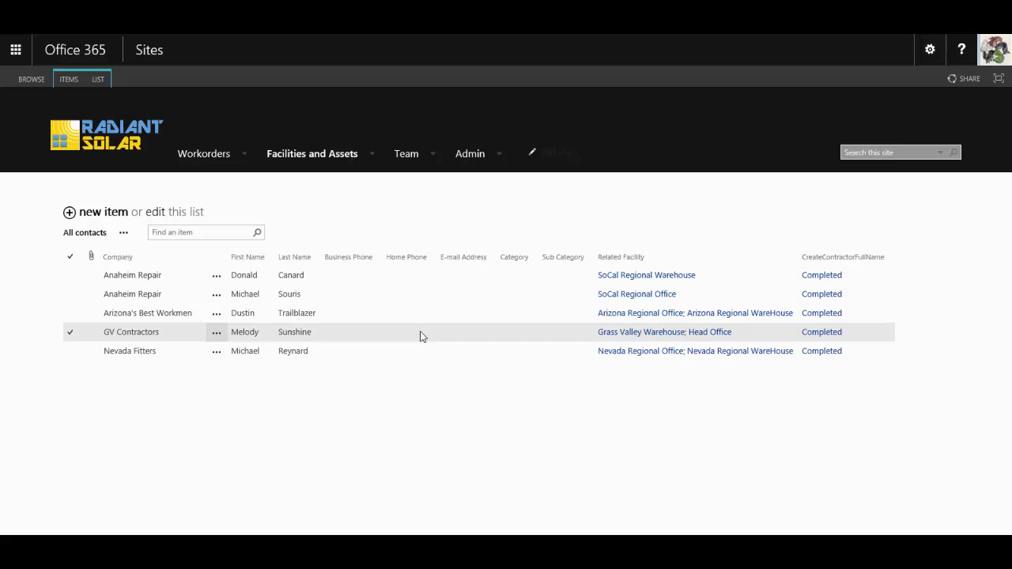
mouse_move(409, 155)
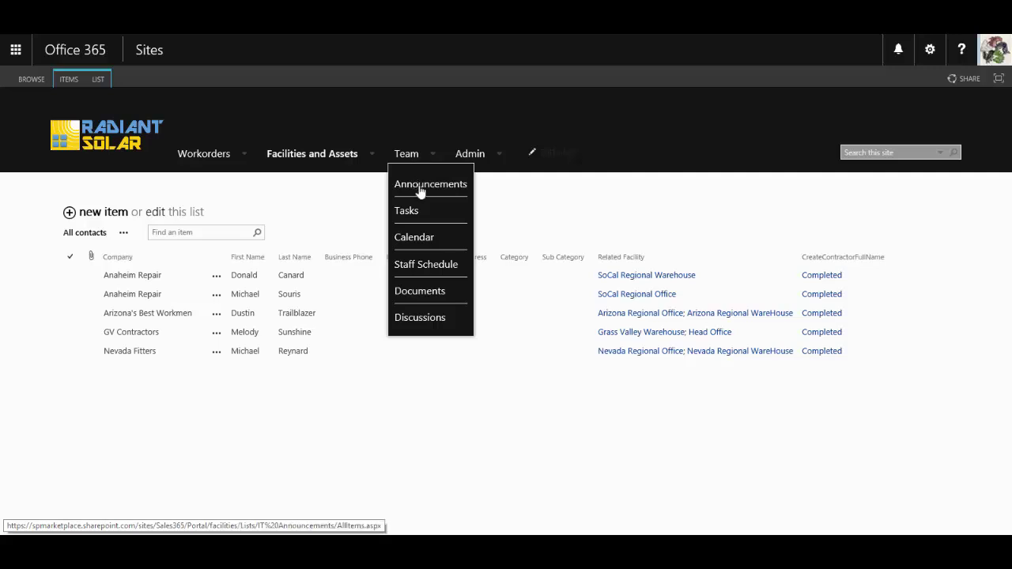
View the June 2015 team calendar, then open the empty Team Discussions board.
left_click(416, 238)
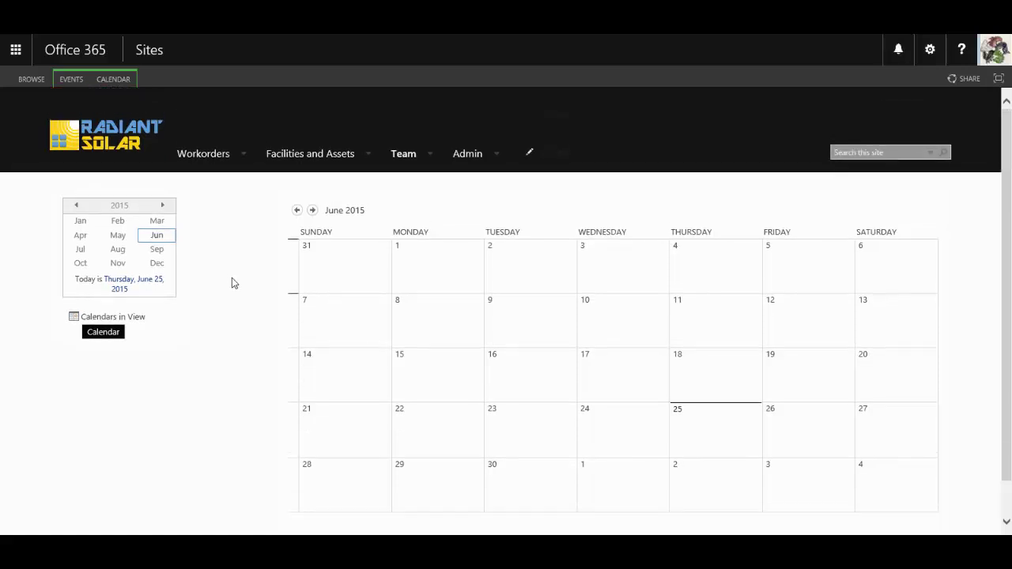
mouse_move(468, 153)
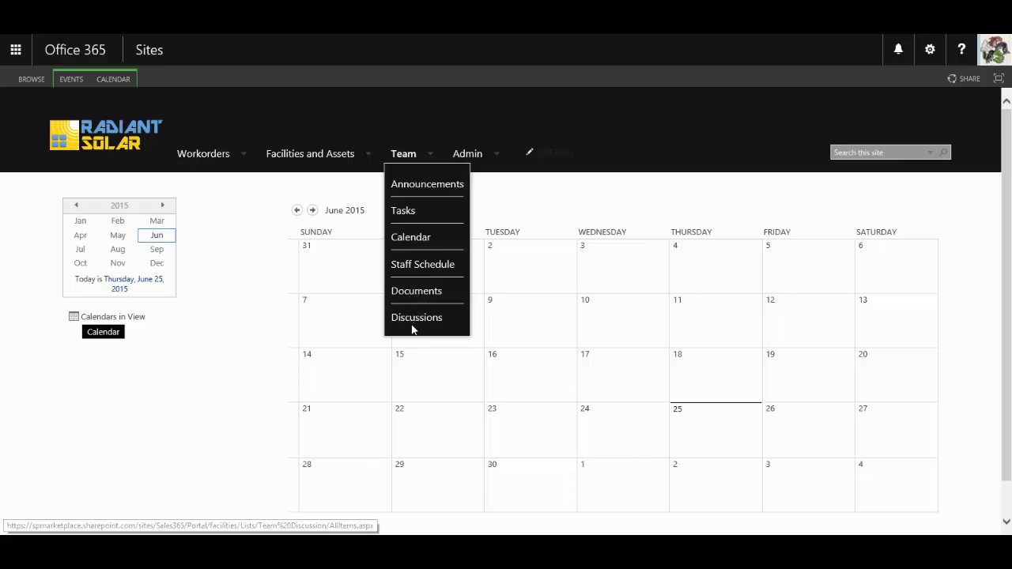
left_click(415, 320)
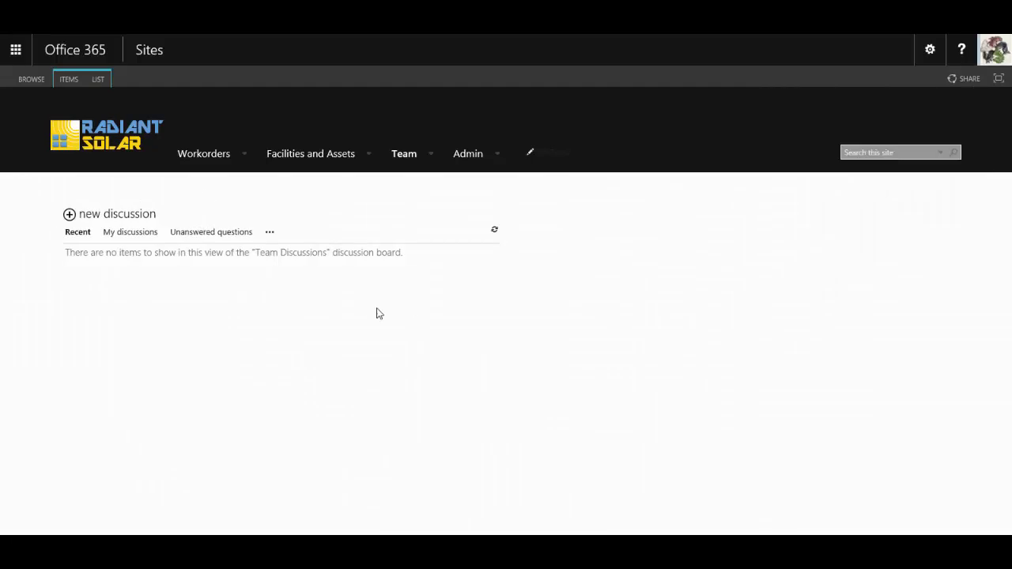
mouse_move(202, 155)
On the Help Desk Dashboard, chart workorders by category, then by type, then by priority.
left_click(203, 289)
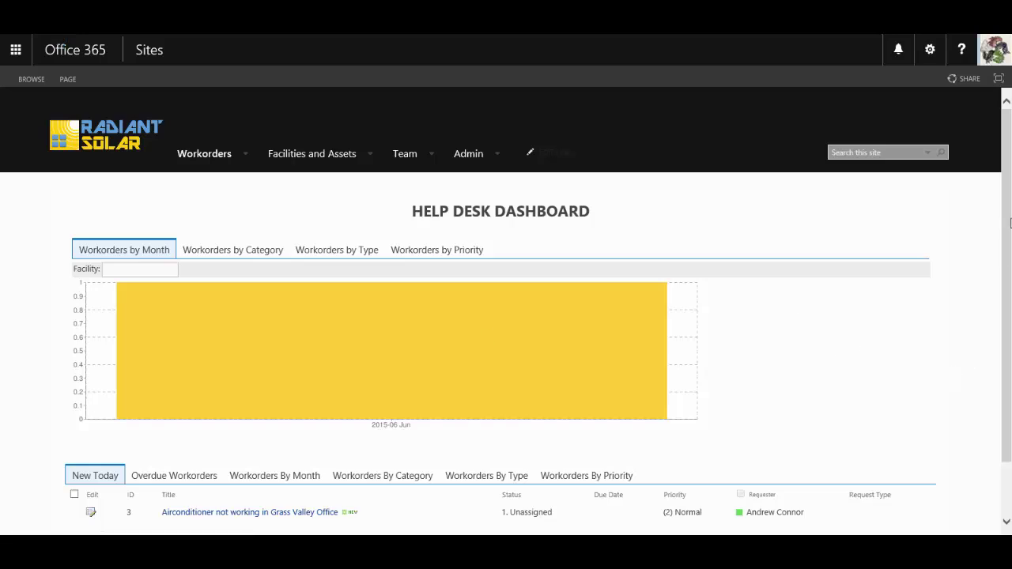
left_click(254, 256)
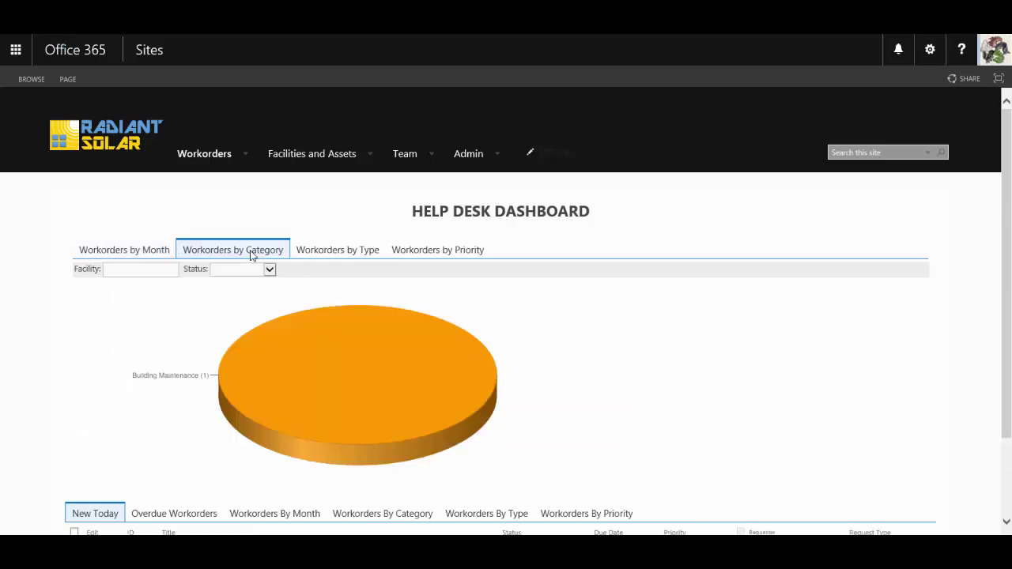
left_click(340, 256)
left_click(430, 260)
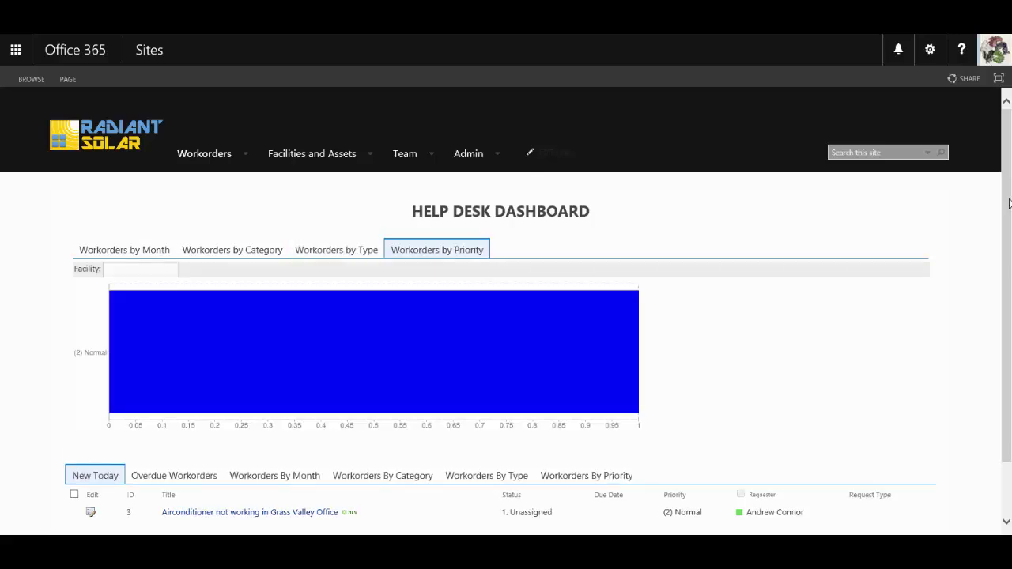
List workorders as overdue, by month, category, type and priority, then expand the (2) Normal group.
scroll(1010, 244, "down", 1)
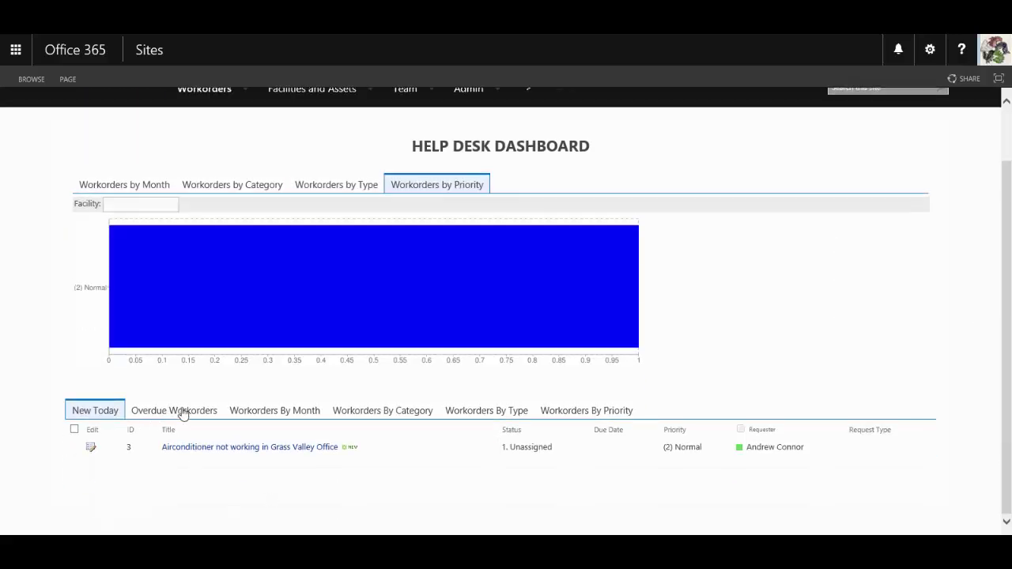
left_click(181, 416)
left_click(273, 419)
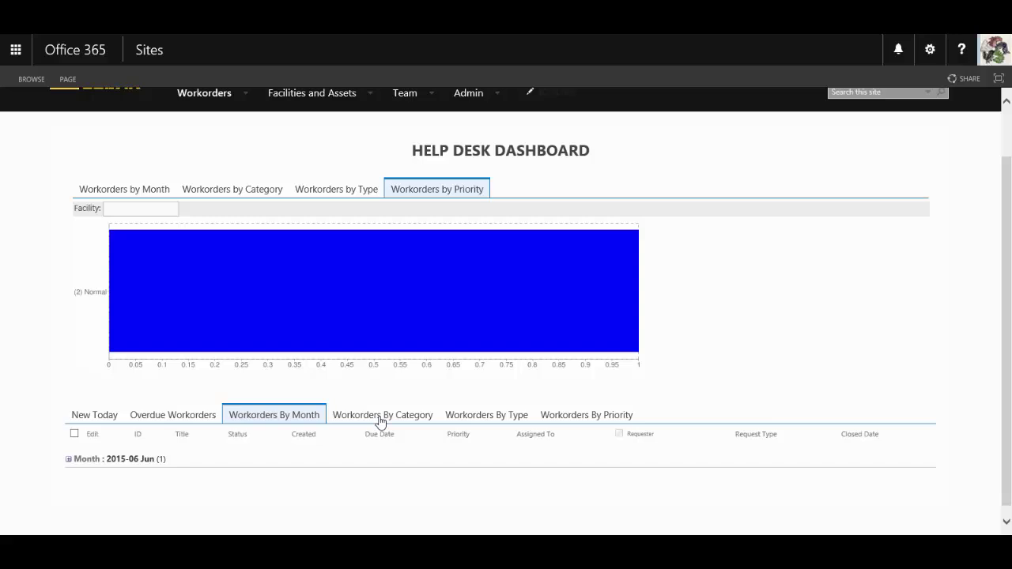
left_click(381, 418)
left_click(512, 424)
left_click(591, 419)
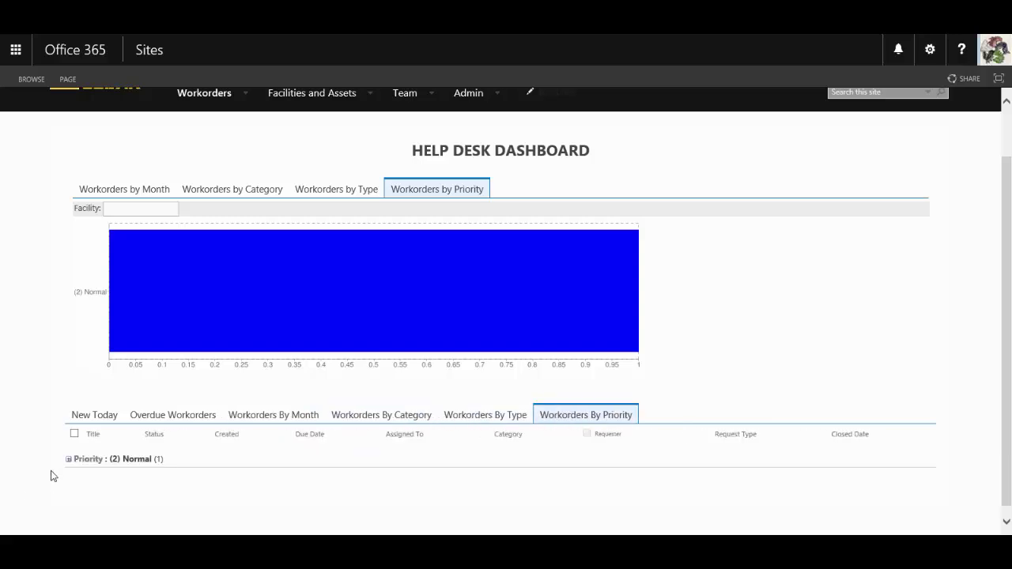
left_click(69, 459)
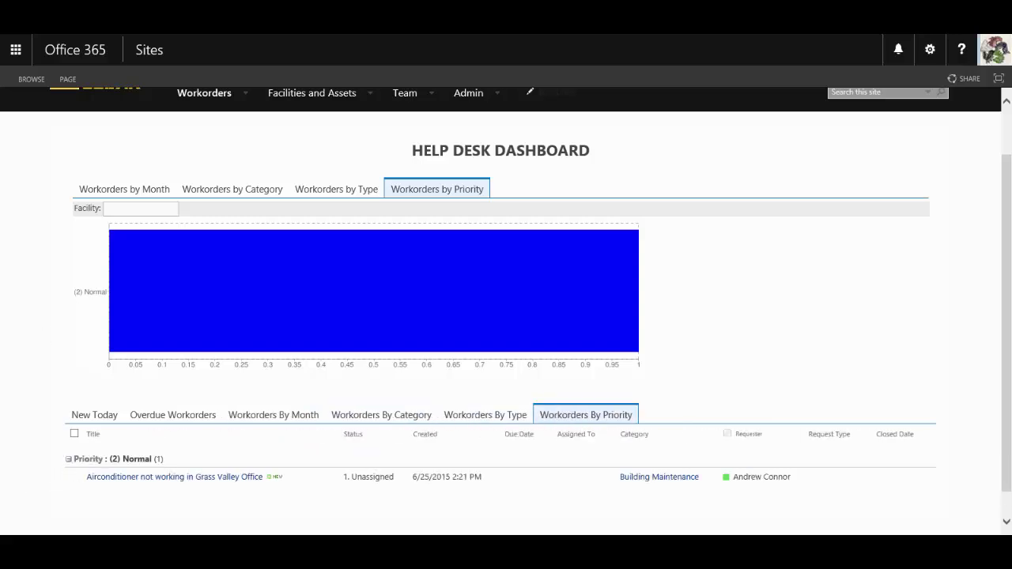